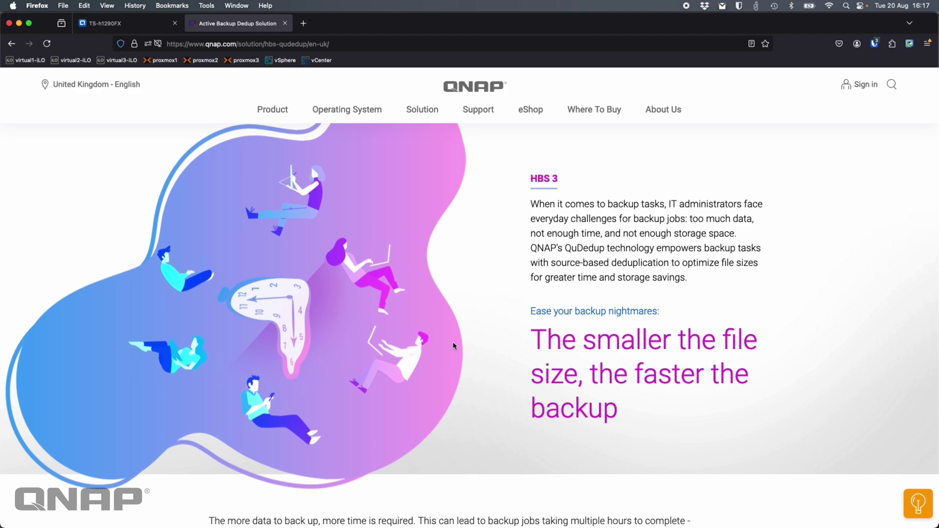
Step: Scroll the QuDedup page to the First and Second backup comparisons, then return to the NAS tab
scroll(448, 369, down, 10)
scroll(454, 356, down, 15)
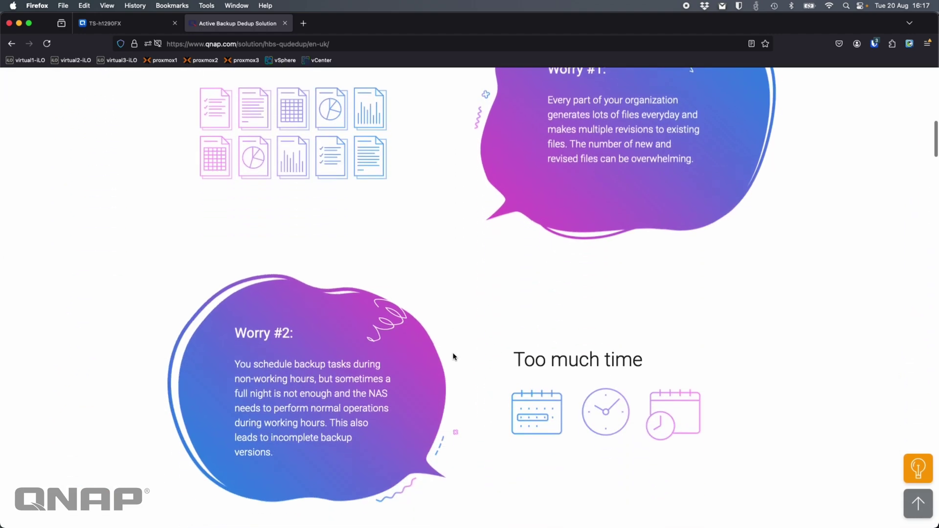
scroll(454, 353, down, 10)
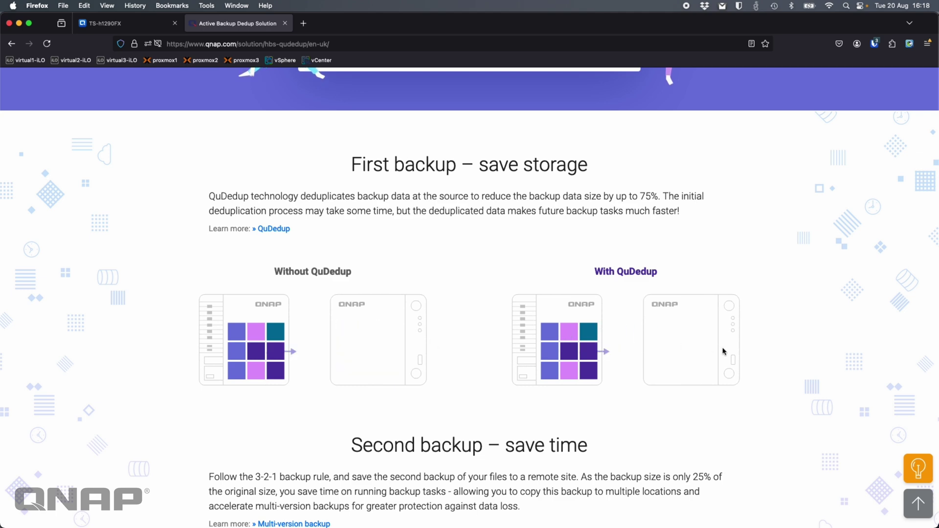
scroll(656, 348, down, 7)
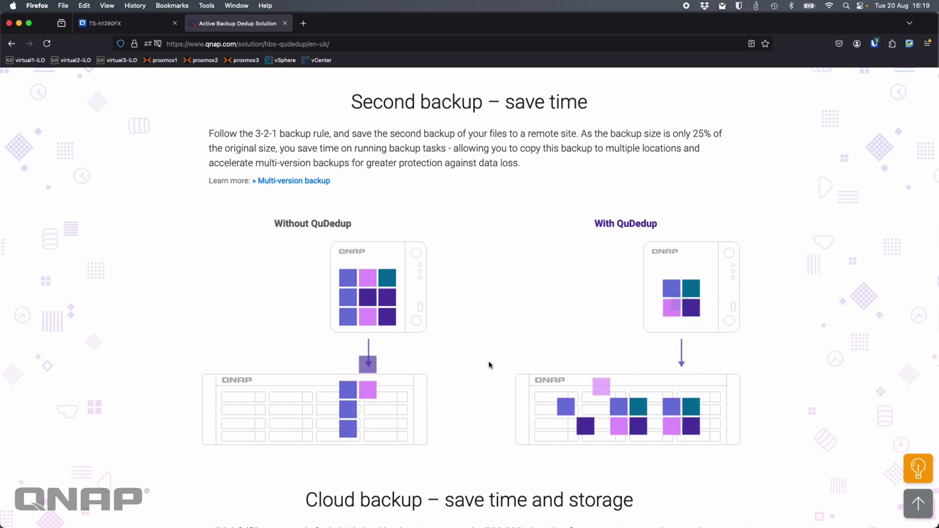
click(137, 25)
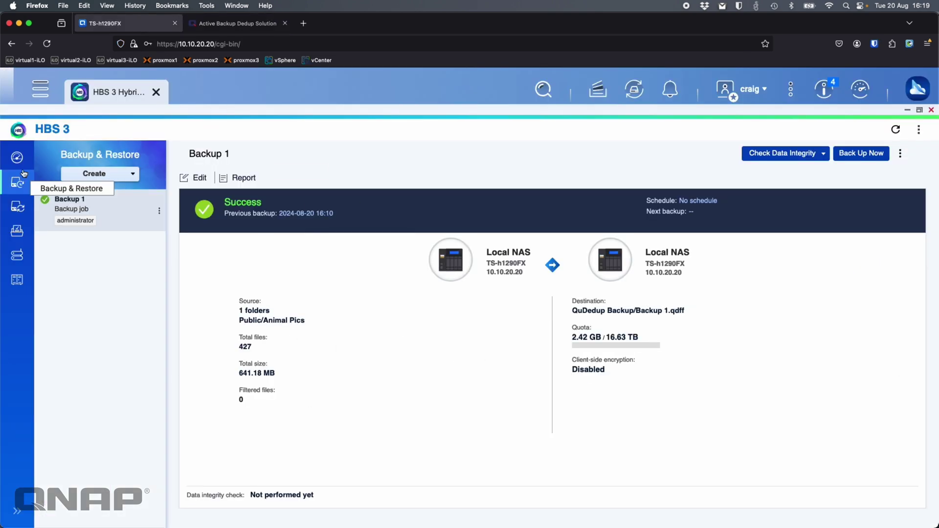
Step: Check the Backup 1 job's Rules tab showing QuDedup enabled, then cancel without changes
click(187, 178)
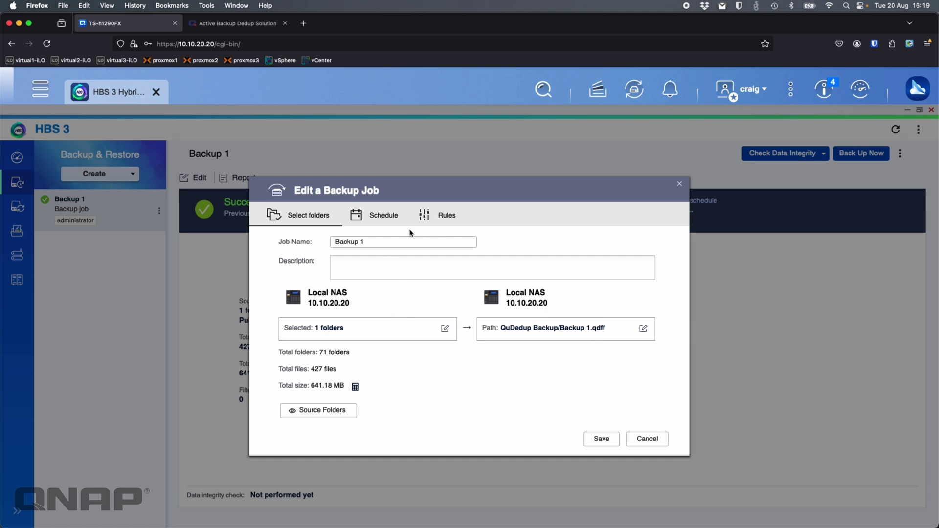
click(444, 225)
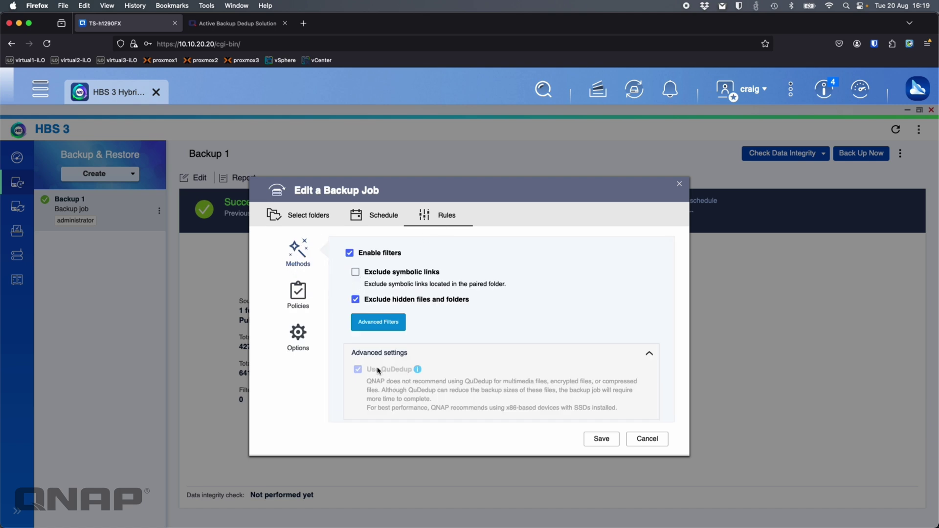
scroll(379, 371, down, 1)
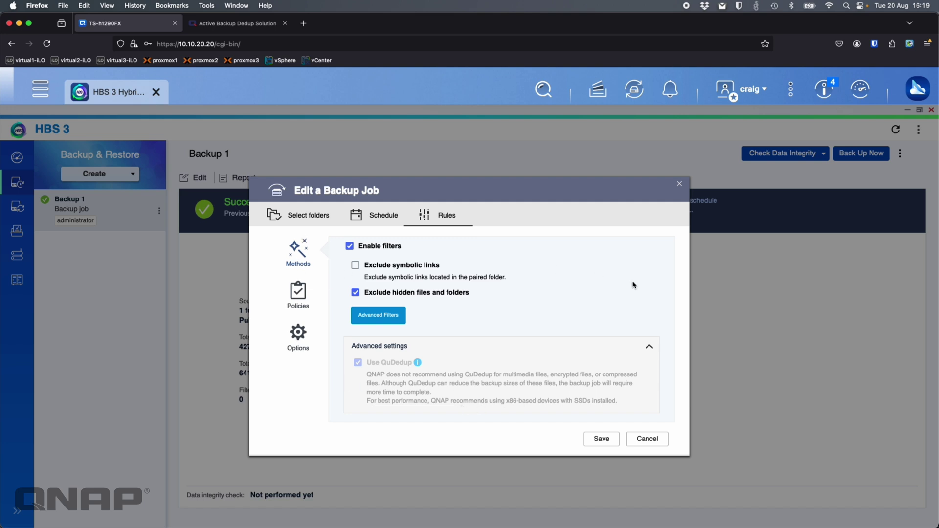
click(649, 439)
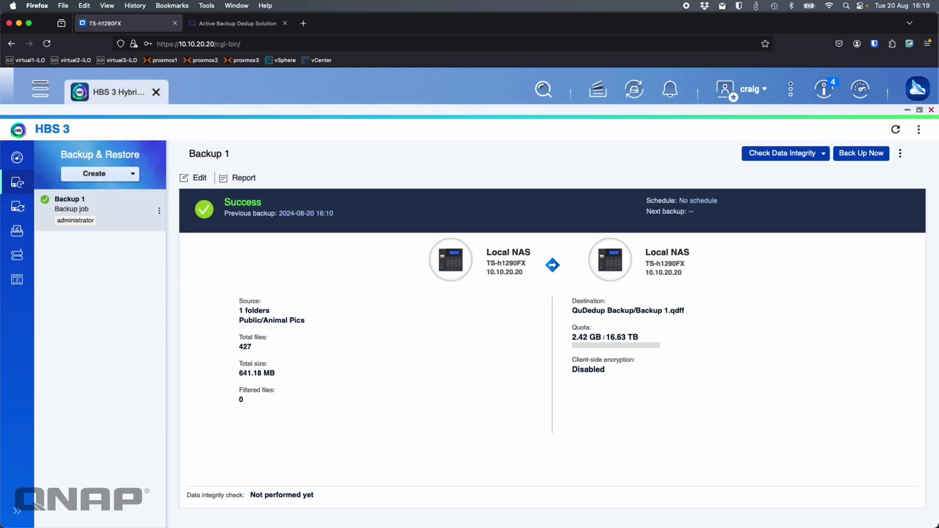
Step: In Finder, open the Backup 1.qdff folder to view its dedup and filedesc contents
key(super+Tab)
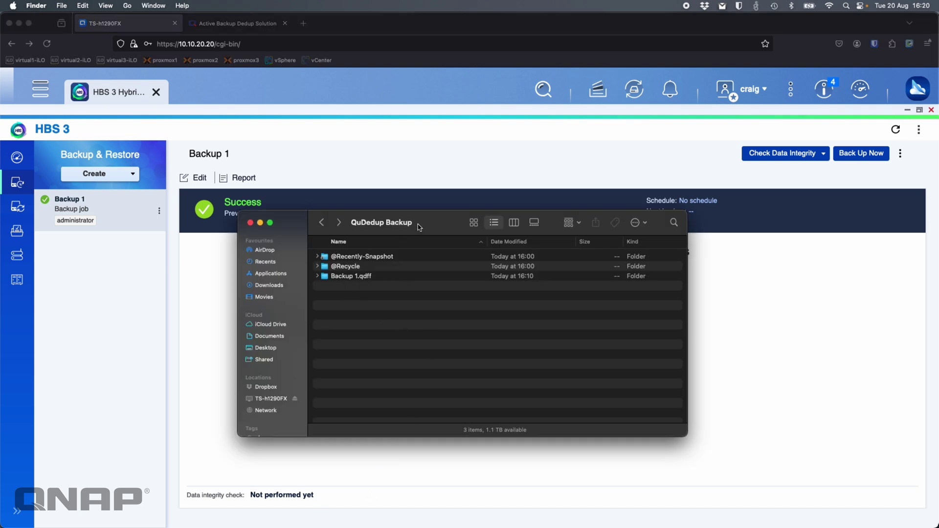
drag(417, 227, 393, 211)
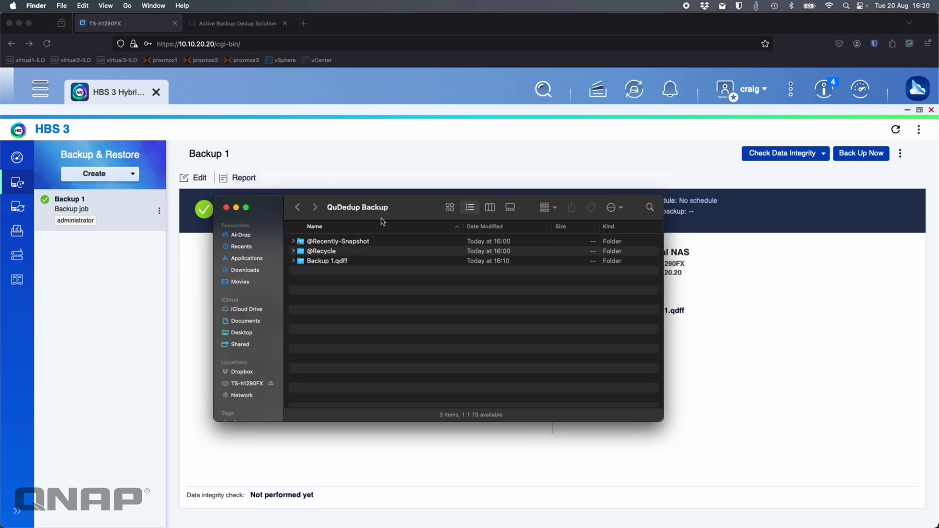
double_click(325, 262)
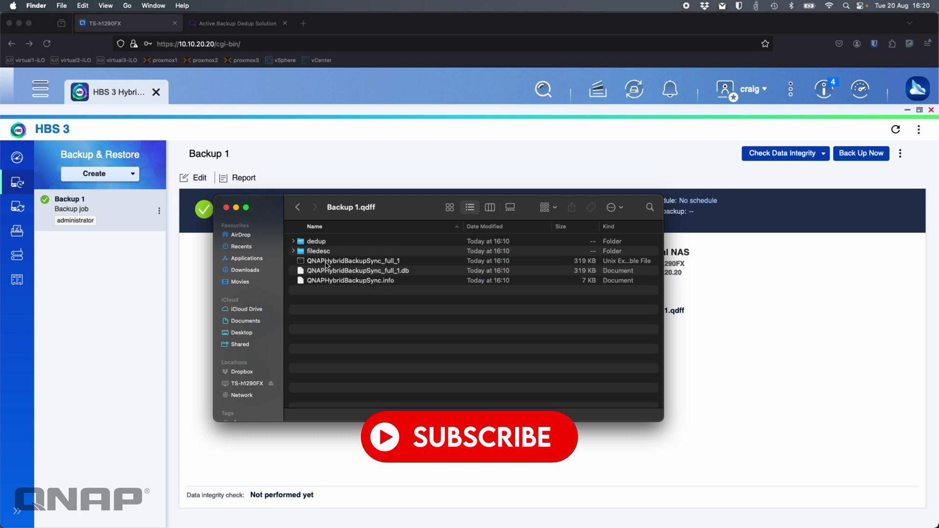
Step: Back in Firefox, launch File Station from the NAS main menu
click(31, 91)
click(32, 91)
click(223, 258)
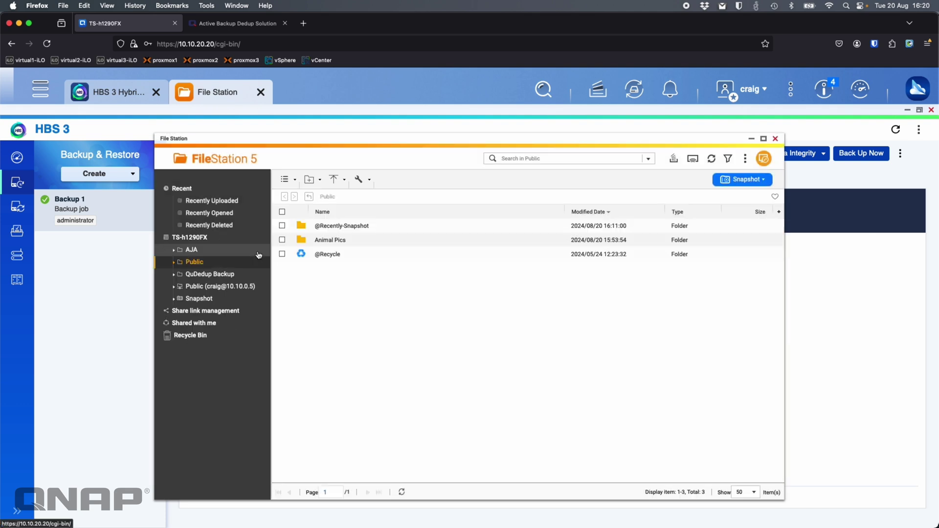
Step: Open the Animal Pics folder in Public and sort its subfolders by name, ascending
click(338, 243)
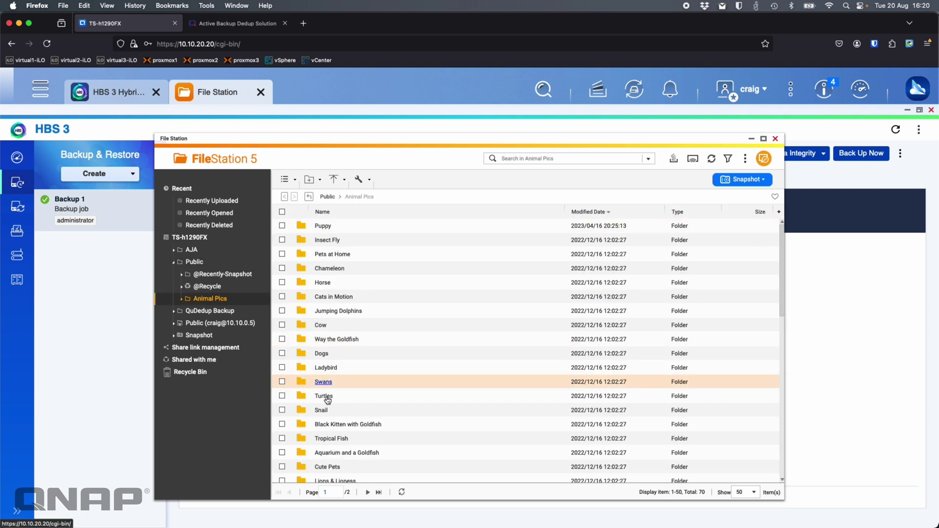
scroll(325, 398, down, 5)
scroll(326, 398, up, 5)
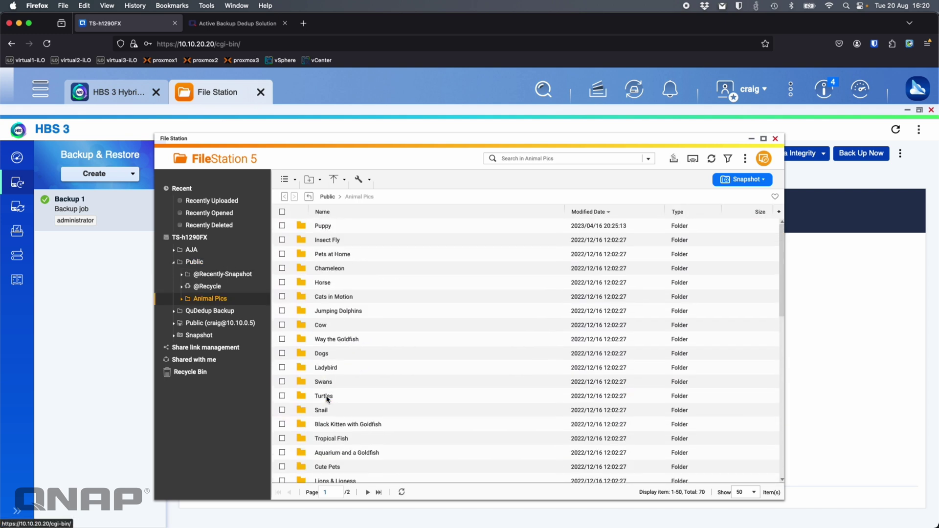
click(340, 214)
click(349, 212)
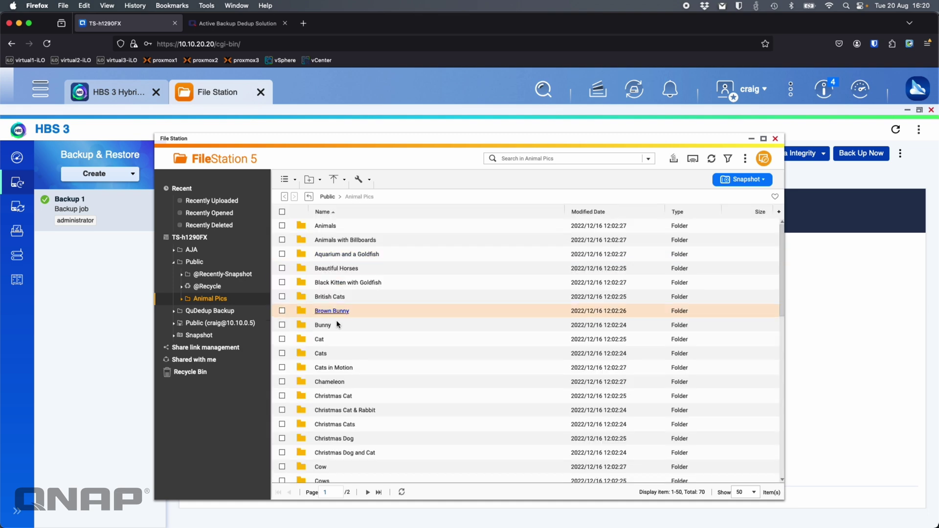
scroll(352, 338, down, 3)
scroll(352, 338, up, 3)
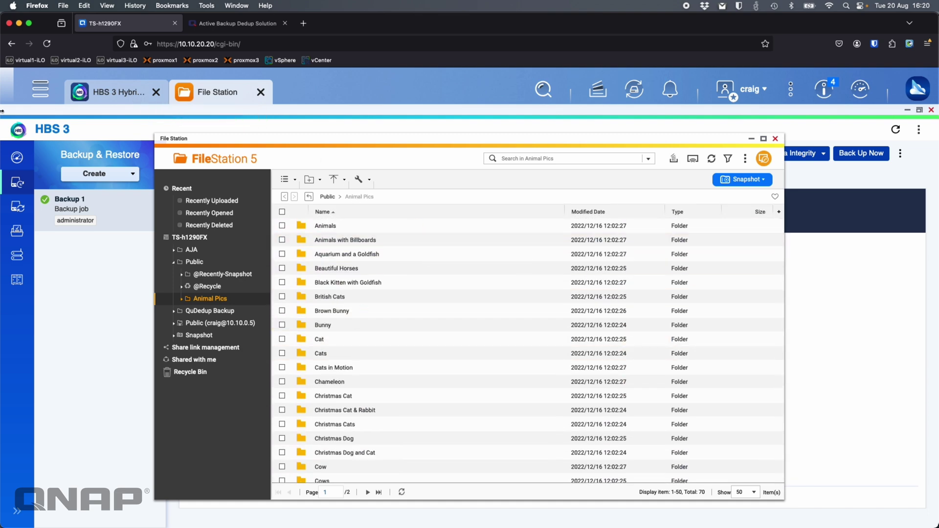
key(super+Tab)
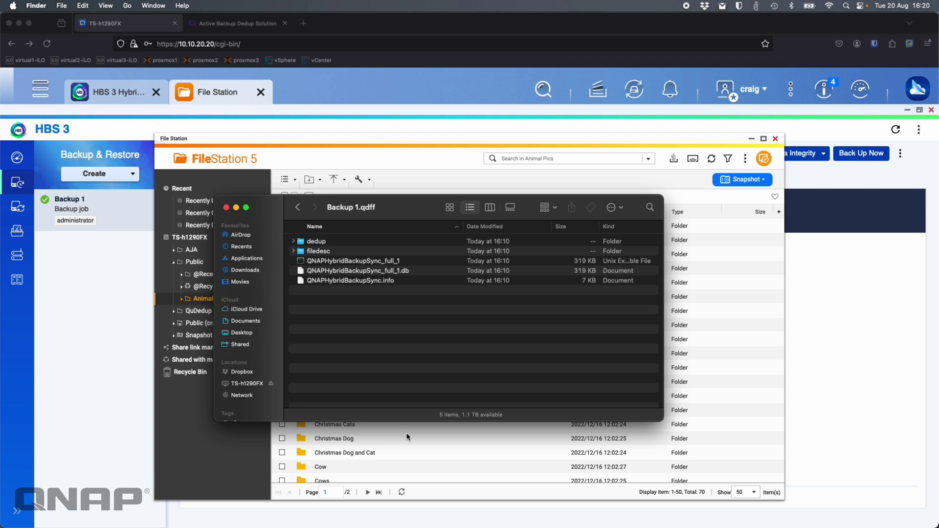
Step: In File Station, go to QuDedup Backup > Backup 1.qdff and mount it as a QuDedup folder
click(203, 311)
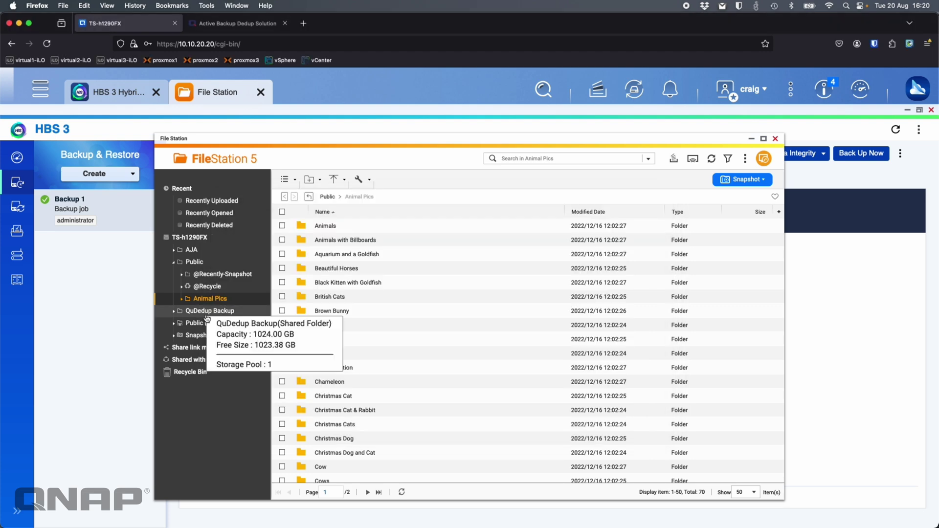
click(208, 316)
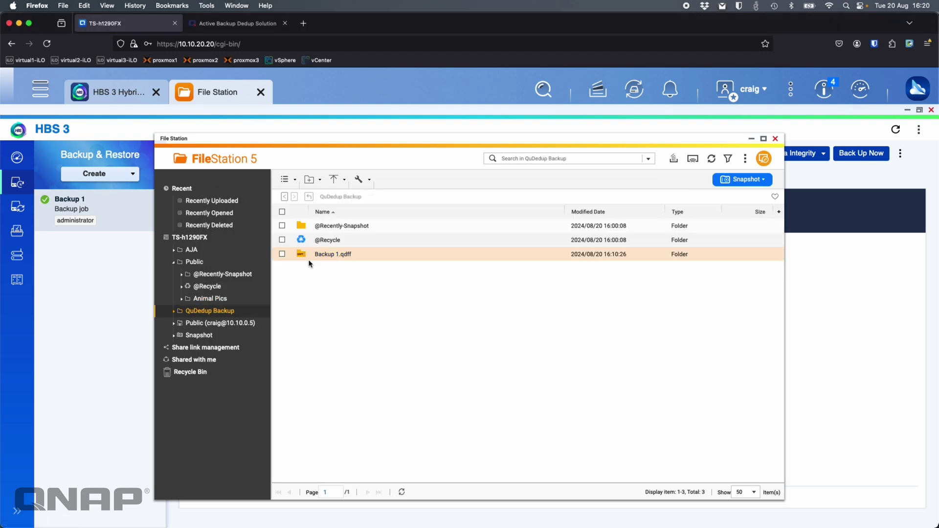
click(329, 258)
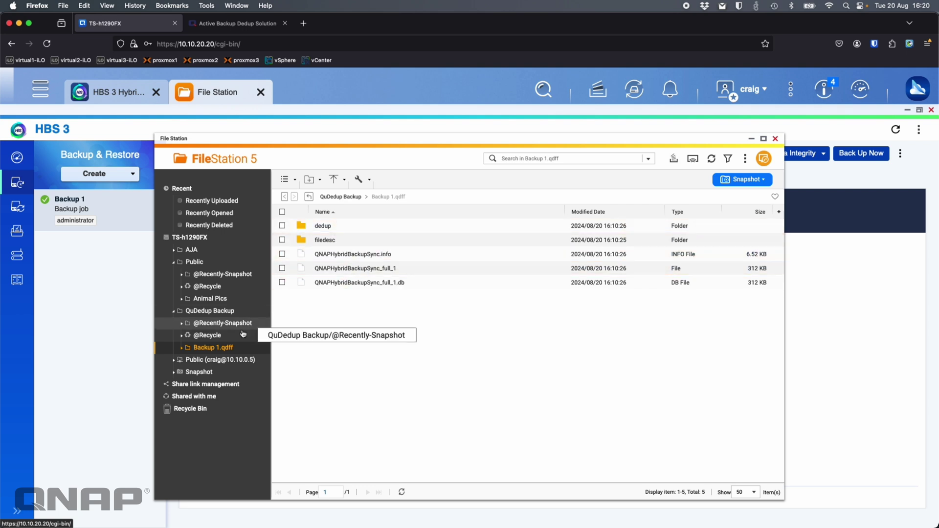
right_click(222, 349)
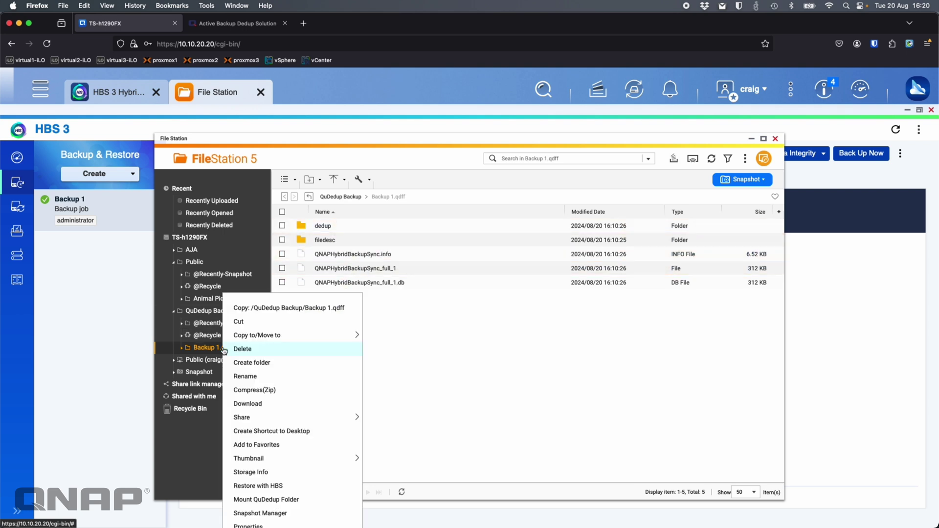
click(283, 500)
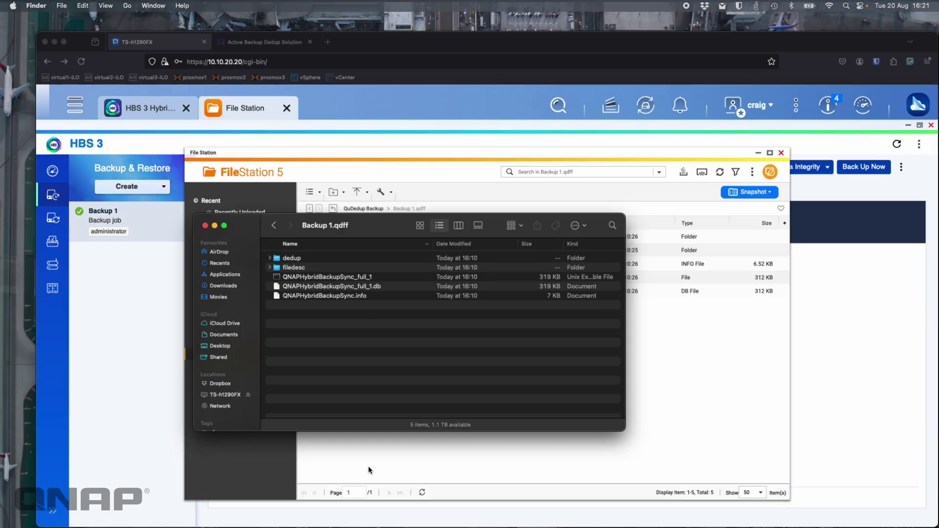
key(ctrl+Up)
Step: Load Backup 1.qdff from the TS-h1290FX NAS's QuDedup Backup share into the Extract Tool
click(133, 100)
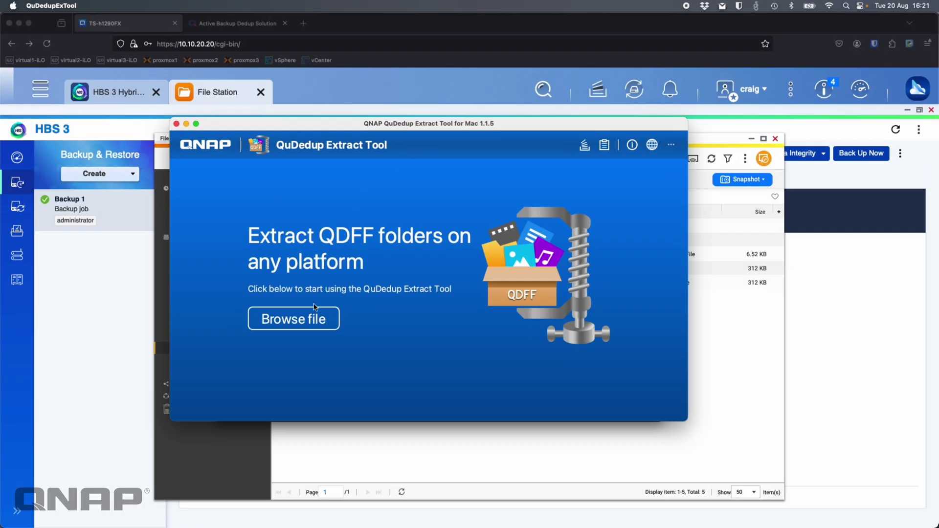
click(303, 321)
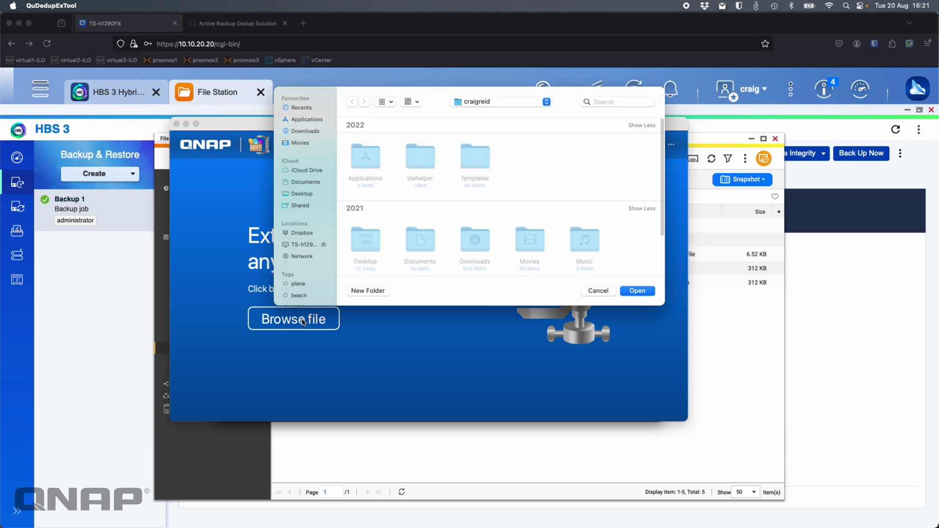
click(306, 245)
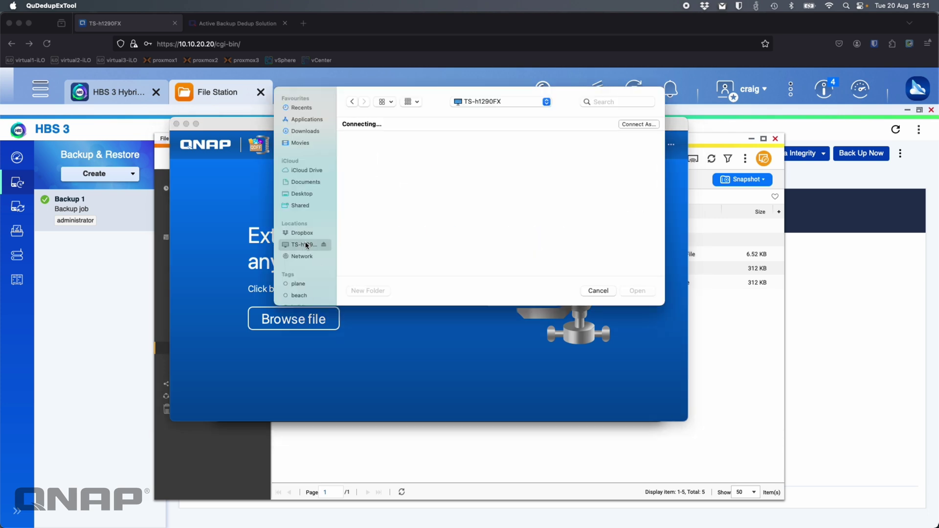
double_click(522, 178)
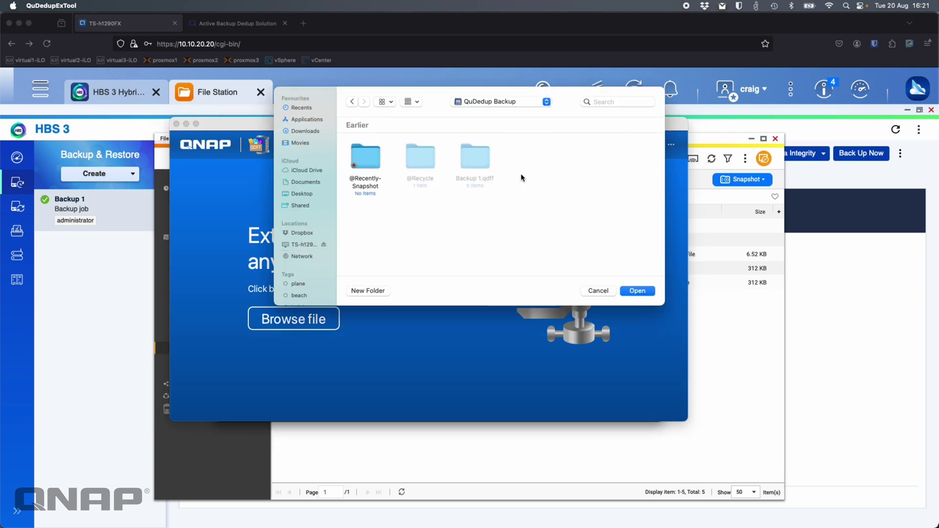
click(481, 166)
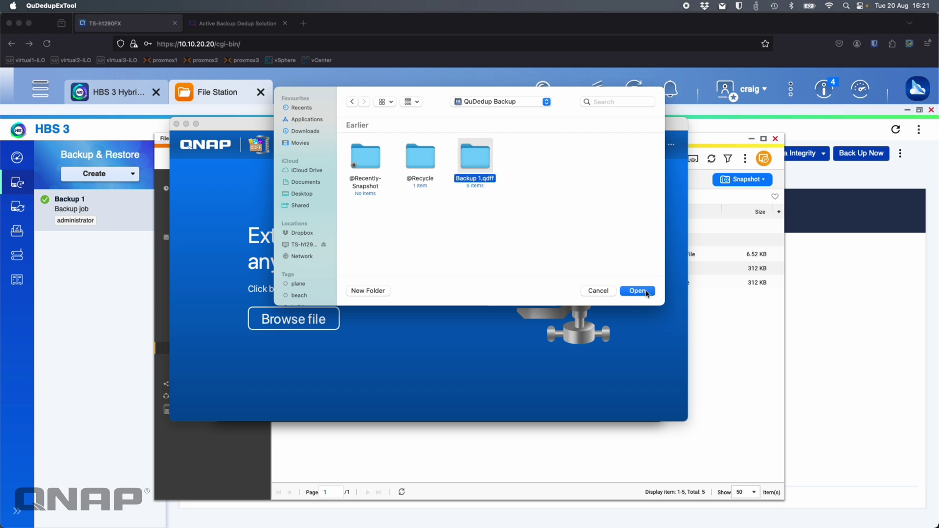
click(646, 293)
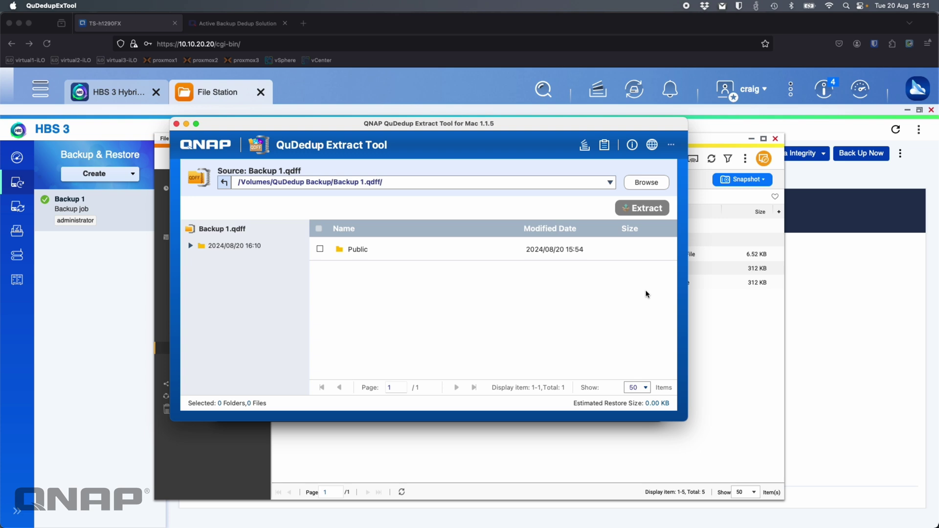
Step: Browse Public > Animal Pics > Animals with Billboards, ticking then unticking shutterstock_1329184.jpg
double_click(360, 252)
double_click(359, 253)
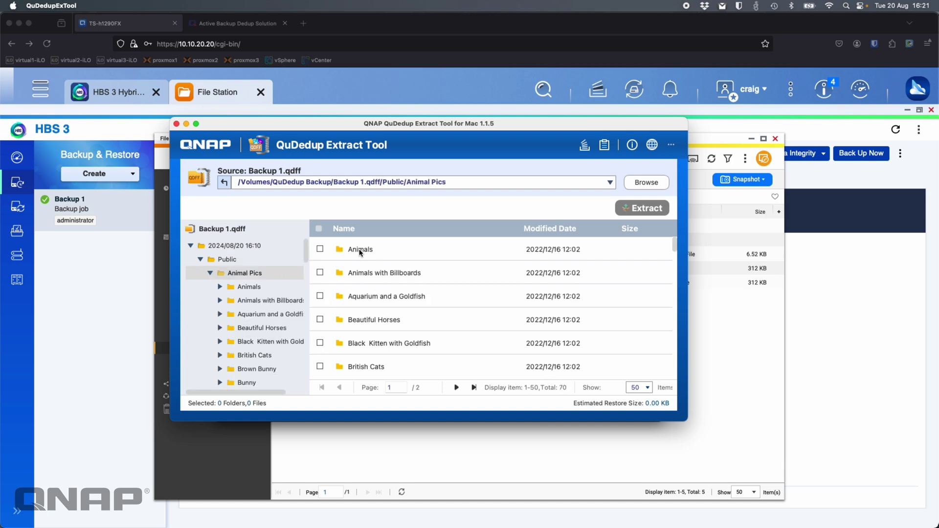
scroll(255, 277, down, 5)
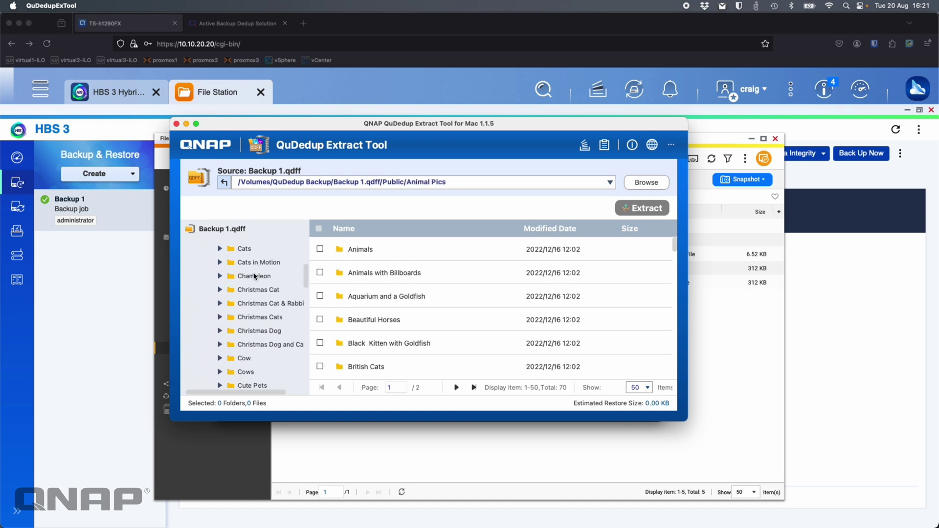
double_click(384, 273)
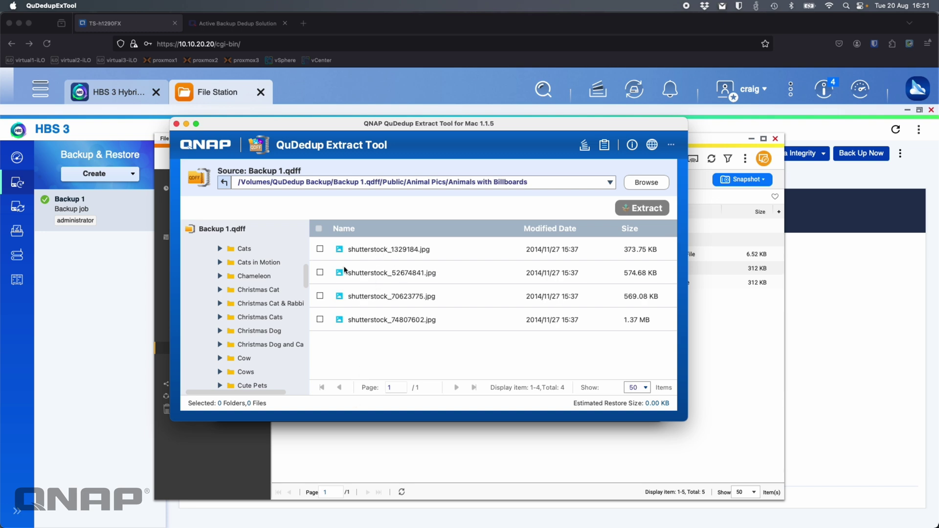
click(320, 249)
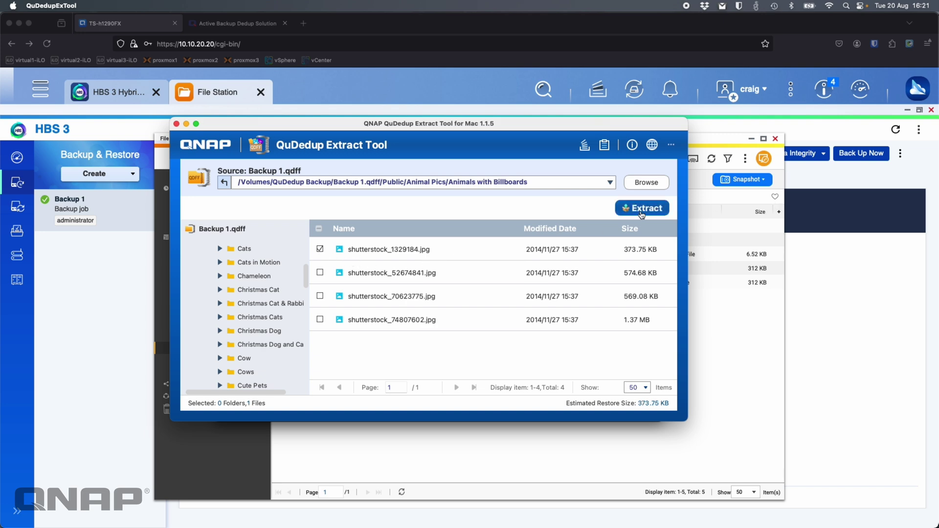
click(320, 249)
Step: At the 2024/08/20 16:10 backup's top level, tick the whole Public folder (about 641.18 MB)
scroll(255, 292, up, 5)
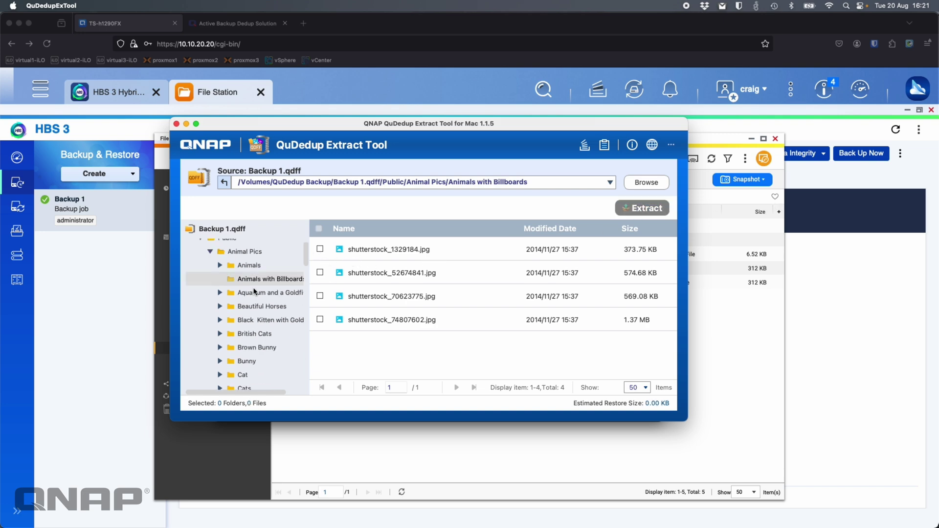
click(215, 246)
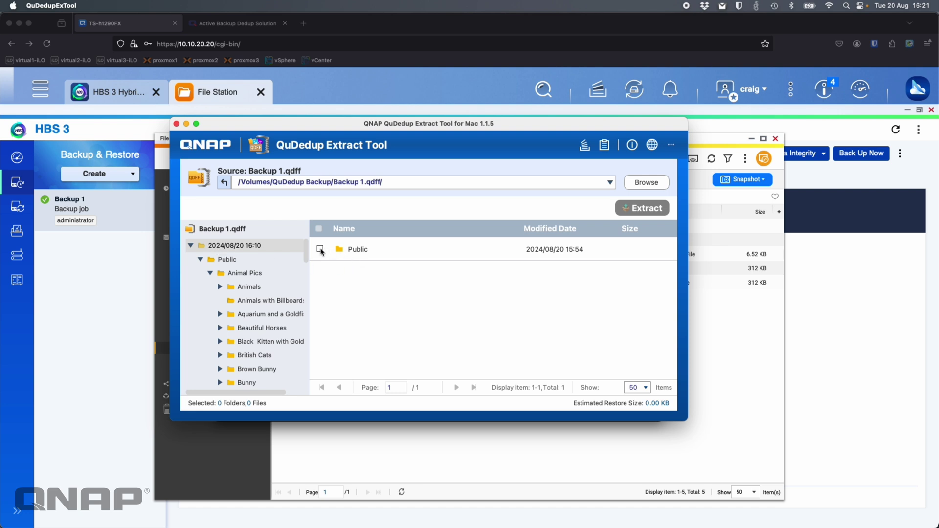
click(320, 249)
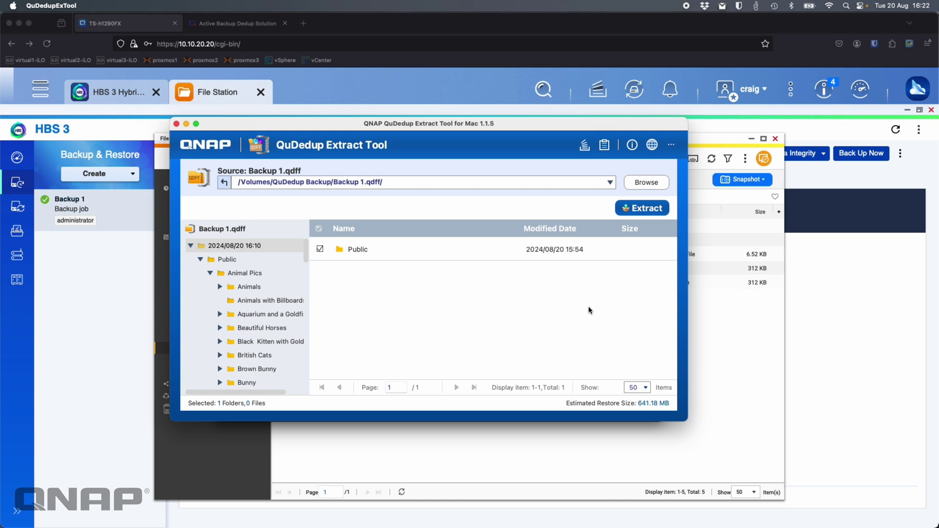
click(106, 292)
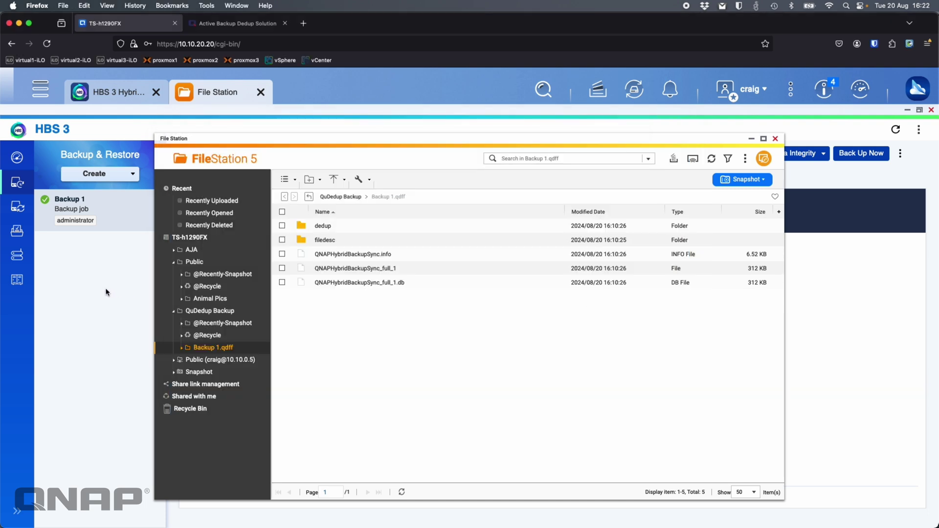
Step: Close File Station to reveal HBS 3's successful Backup 1 summary
click(106, 292)
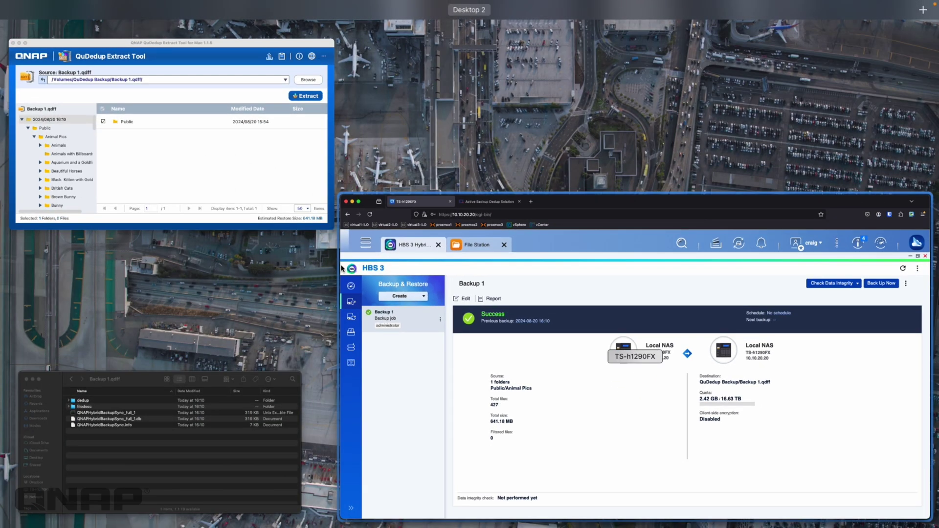
Step: Bring the QuDedup Extract Tool forward, with Public still ticked at 641.18 MB
click(265, 182)
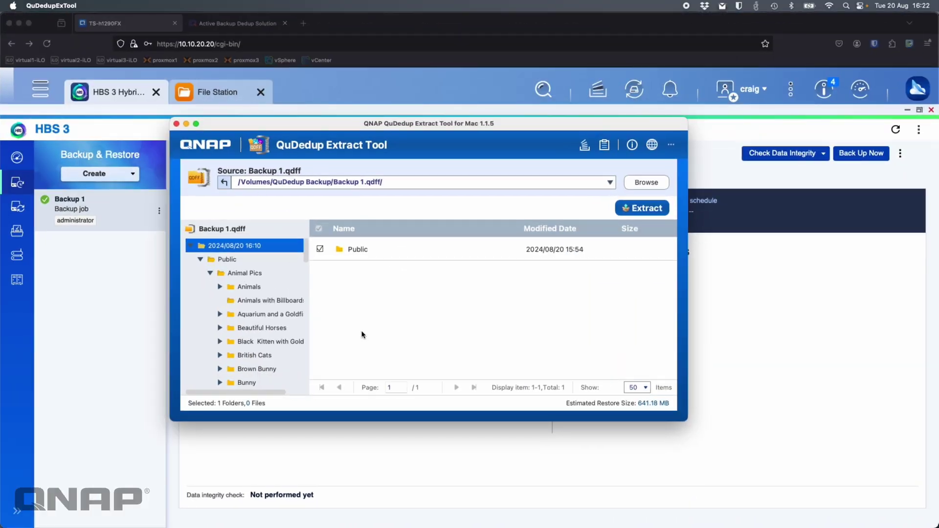